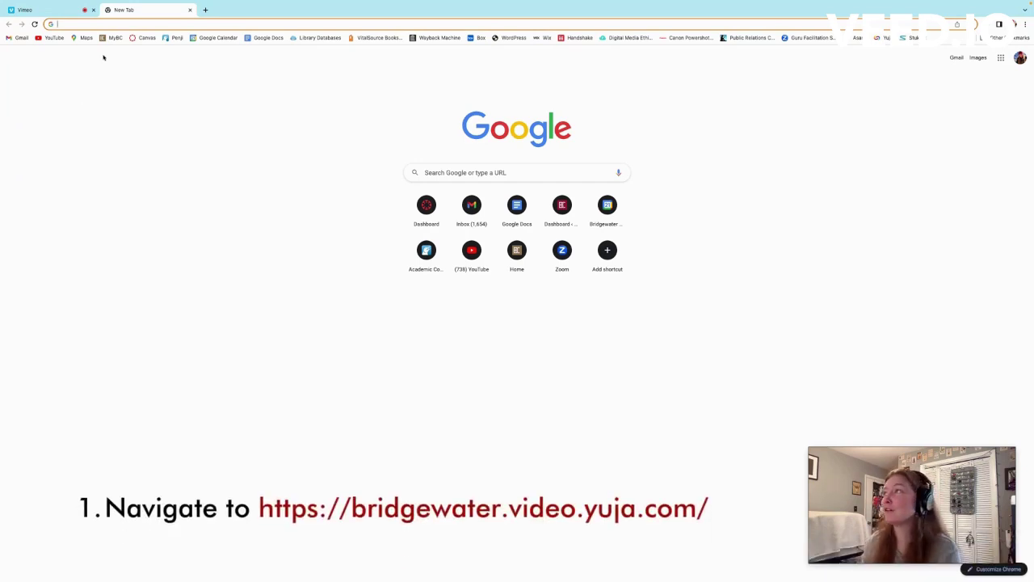
# Step: Open the Bridgewater College YuJa media library and display the personal My Media collection
pyautogui.click(882, 37)
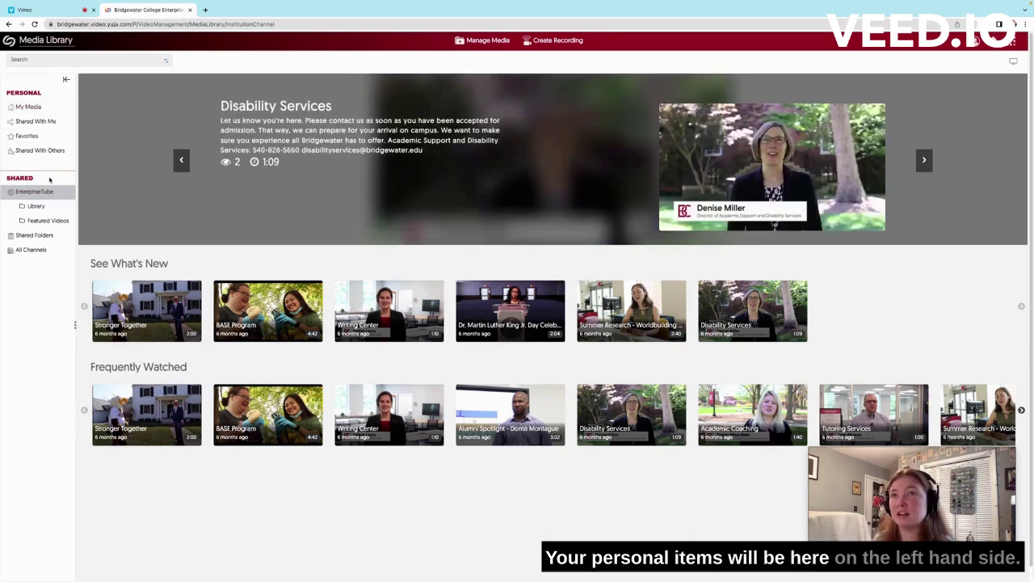
pyautogui.click(39, 107)
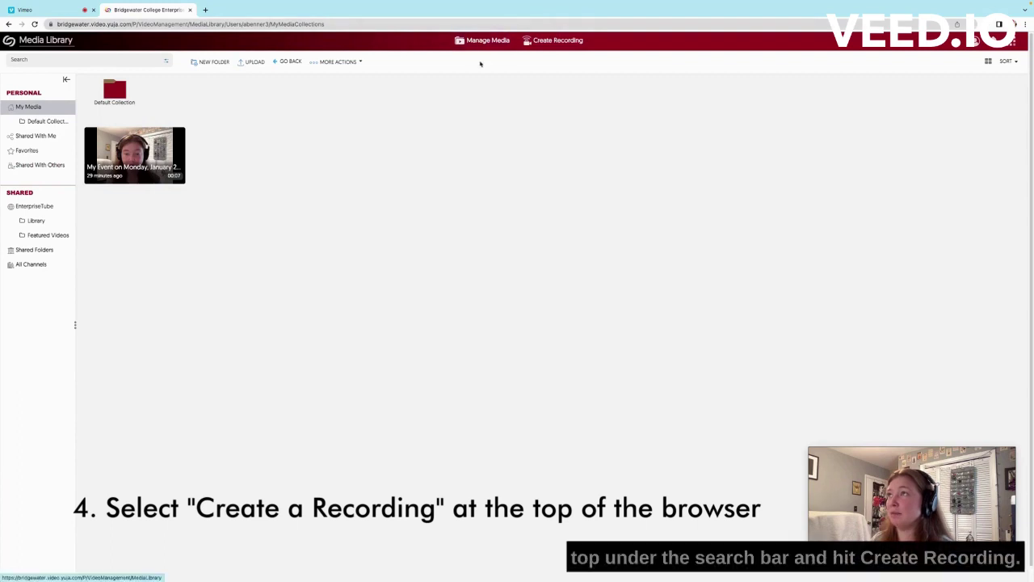
# Step: Create a new recording with Browser Capture Studio, titled "My Yuja Test", and launch the capture studio
pyautogui.click(557, 45)
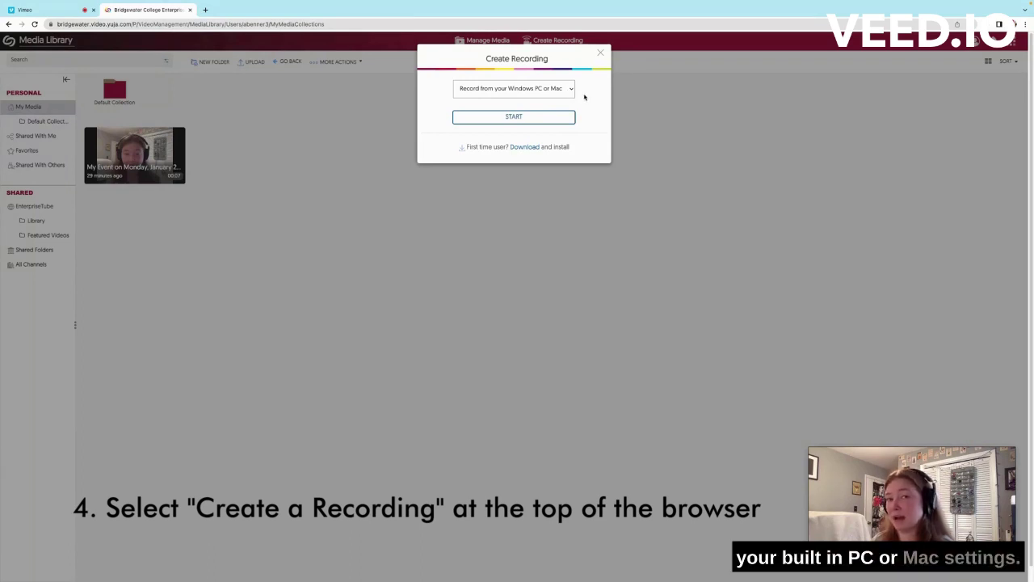
pyautogui.click(567, 90)
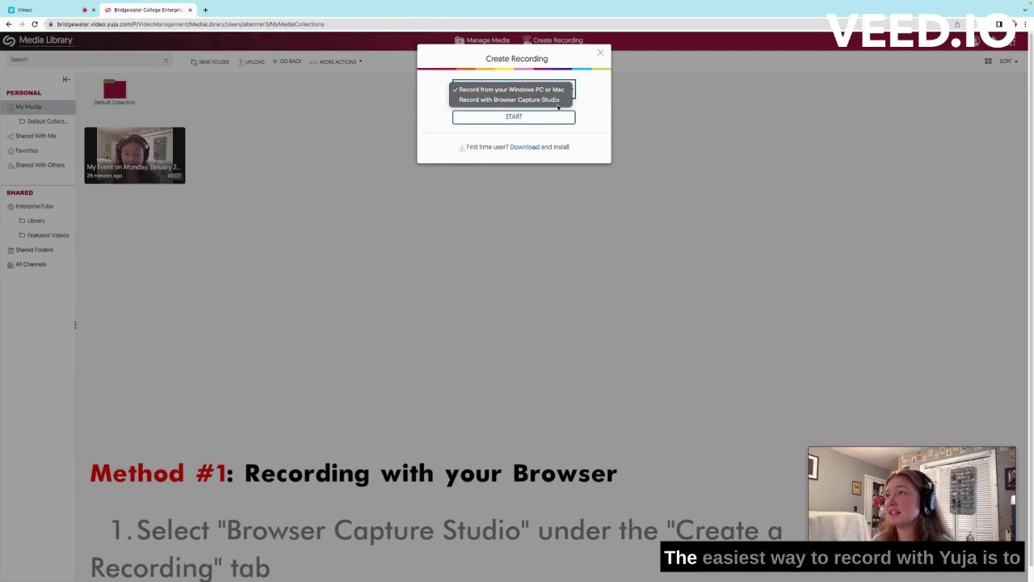
pyautogui.click(562, 100)
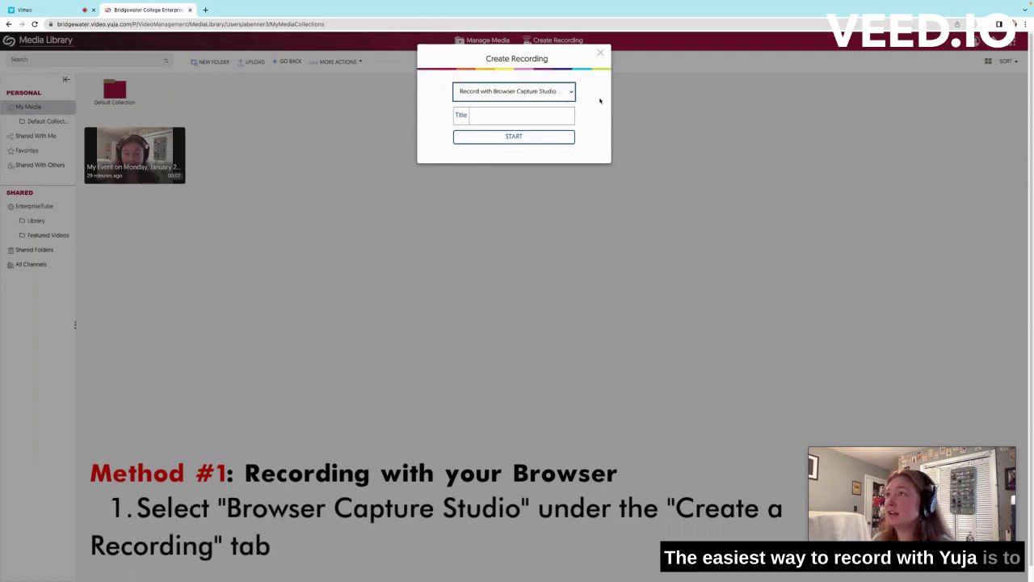
pyautogui.press('Tab')
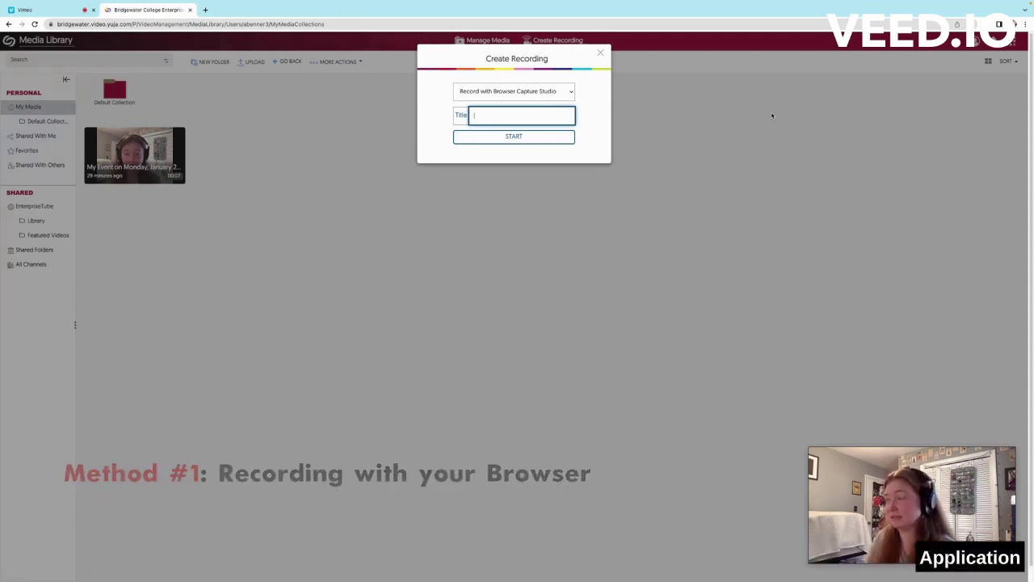
pyautogui.write('My Yuja Test')
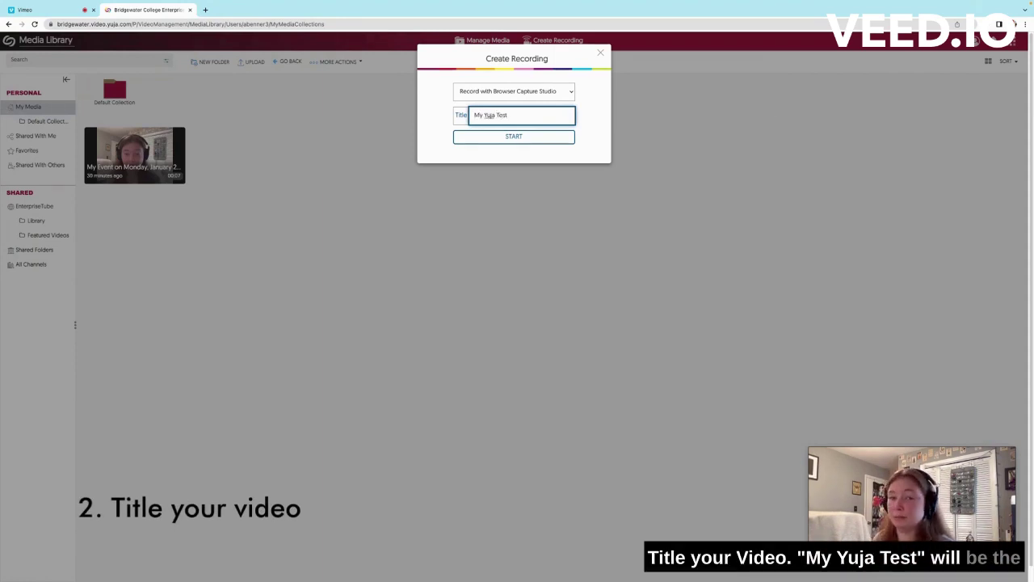
pyautogui.click(529, 137)
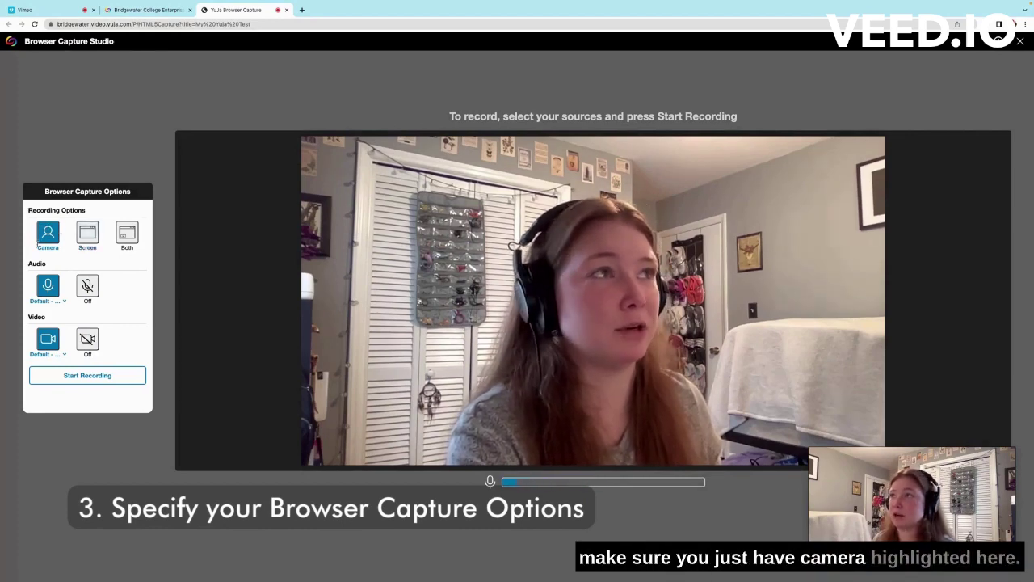
# Step: Set the capture to record both camera and screen, sharing the entire Screen 1, with the default MacBook Pro microphone as audio
pyautogui.click(127, 239)
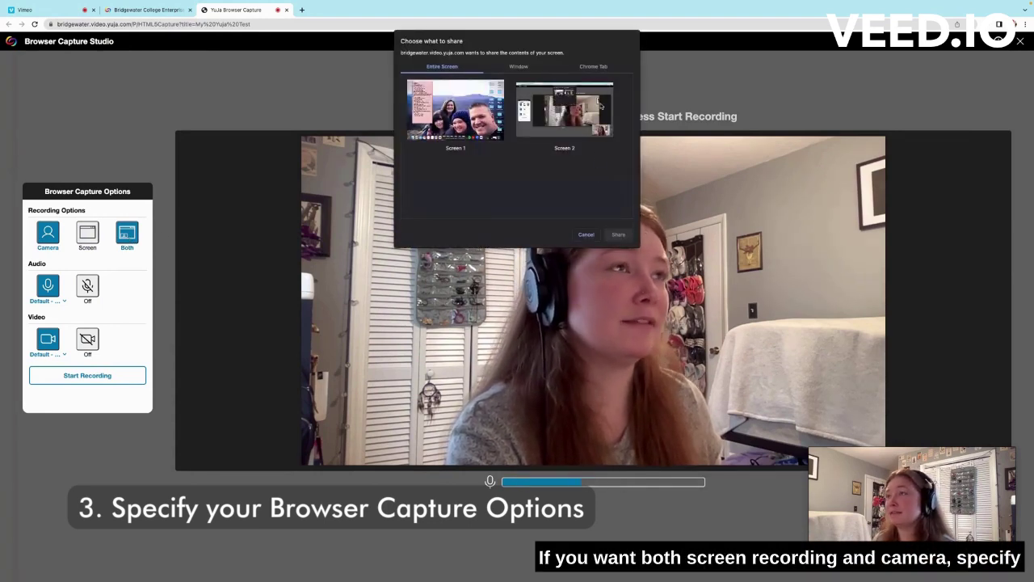
pyautogui.click(455, 114)
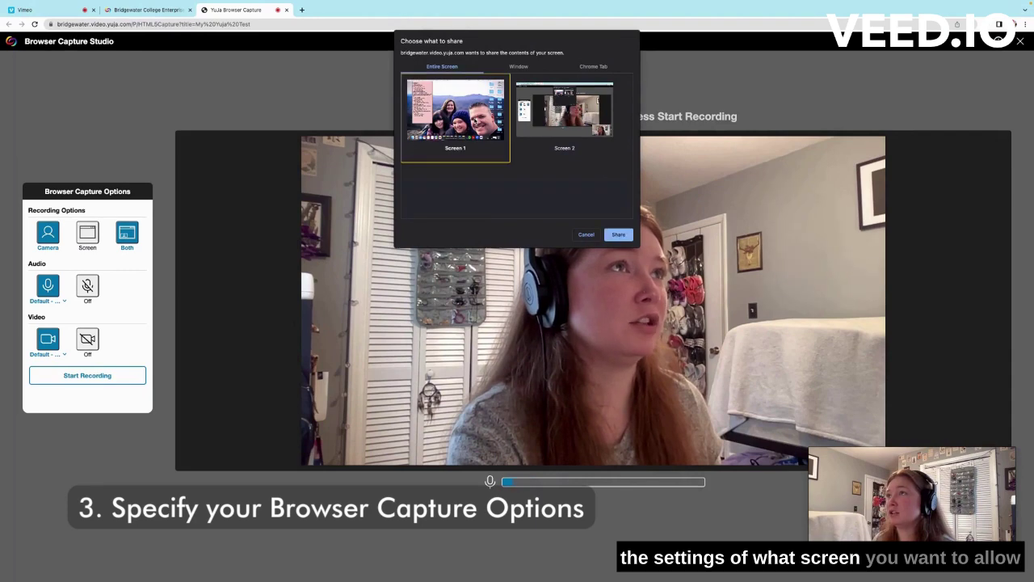
pyautogui.click(619, 235)
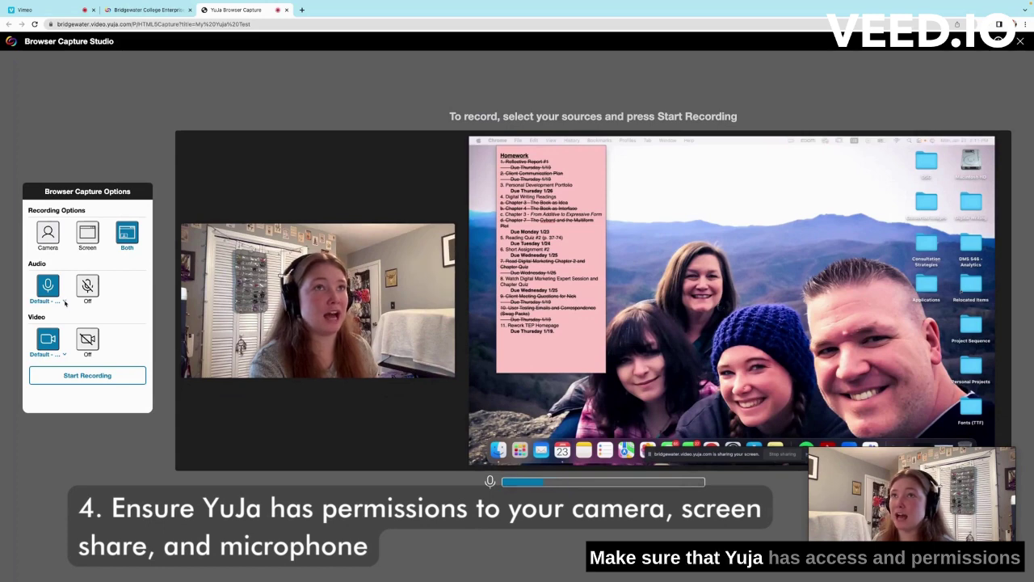
pyautogui.click(65, 302)
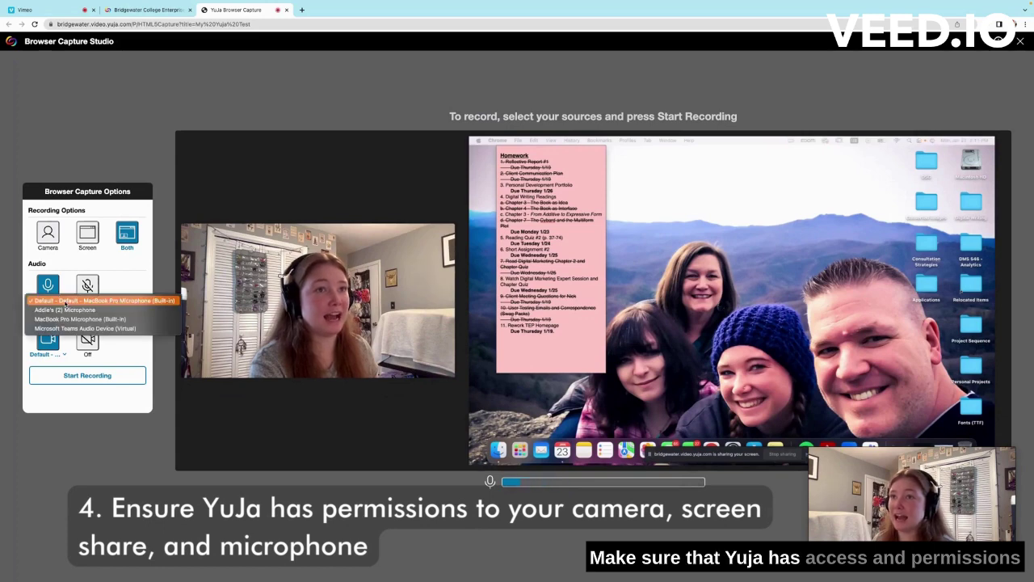
pyautogui.click(65, 302)
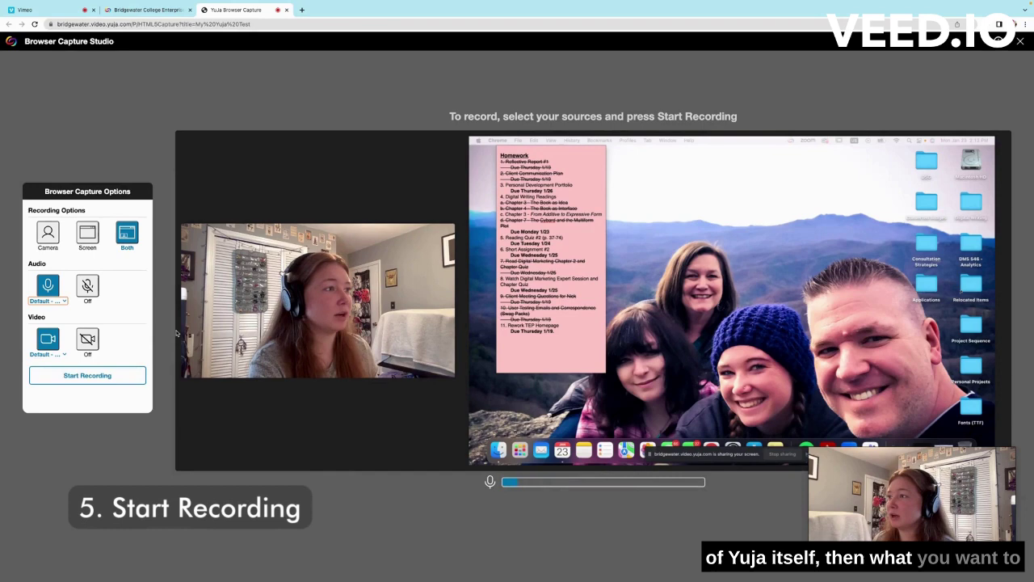
# Step: Record a short browser capture, end it, and upload the video to My Media
pyautogui.click(120, 376)
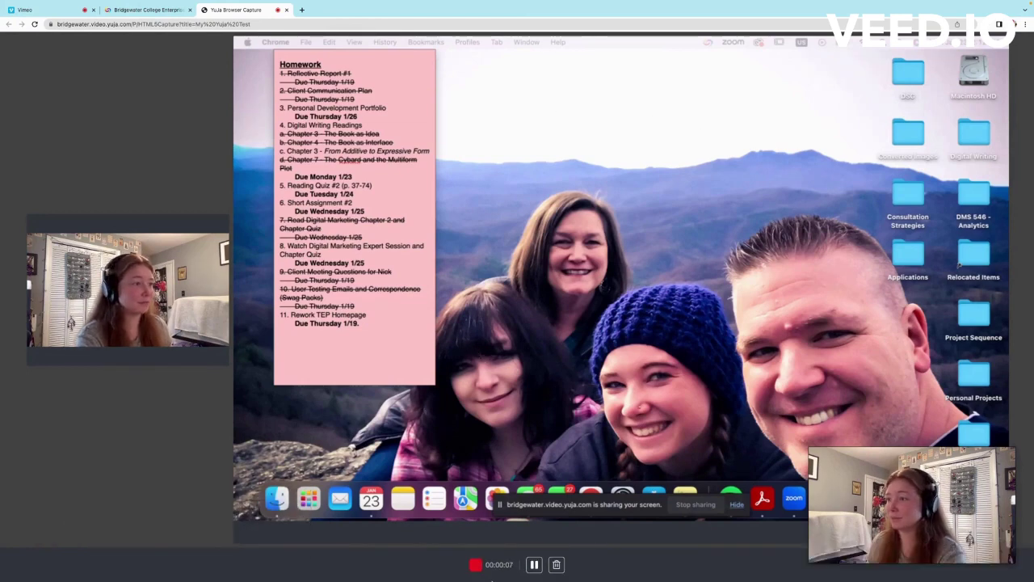
pyautogui.click(476, 565)
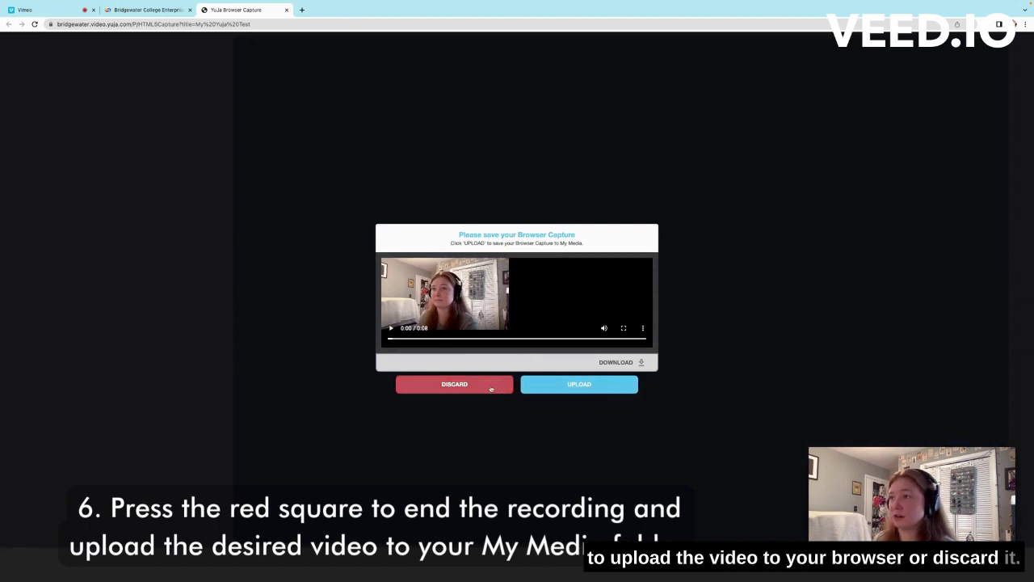
pyautogui.click(574, 387)
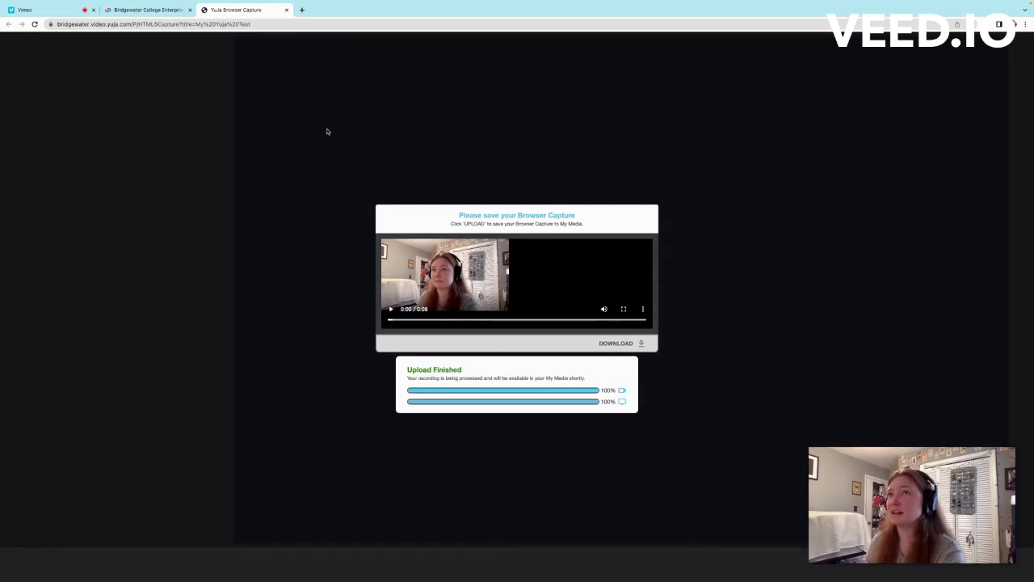
# Step: Close Browser Capture Studio and return to My Media to find the uploaded "My Yuja Test" video
pyautogui.click(34, 24)
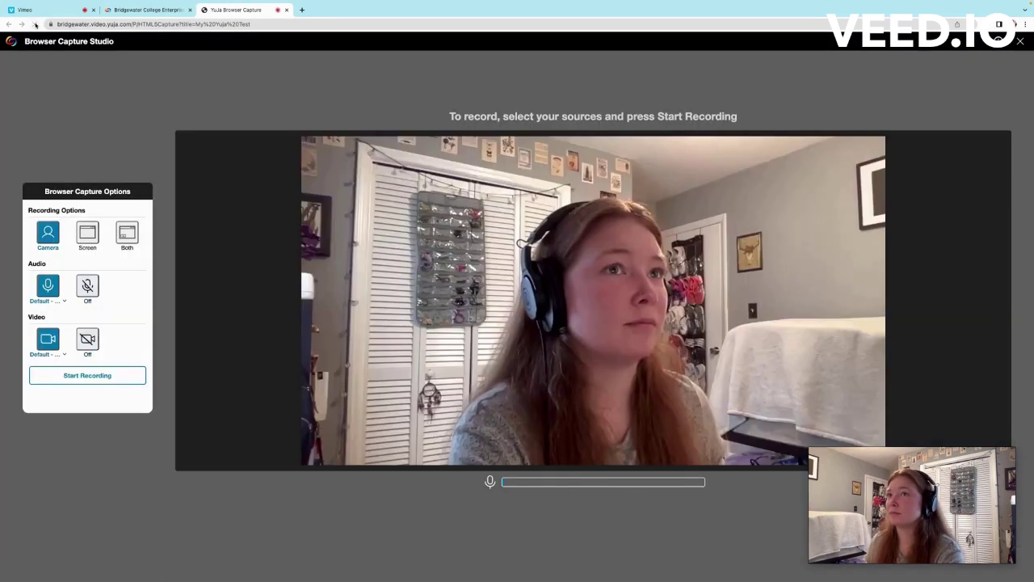
pyautogui.click(286, 10)
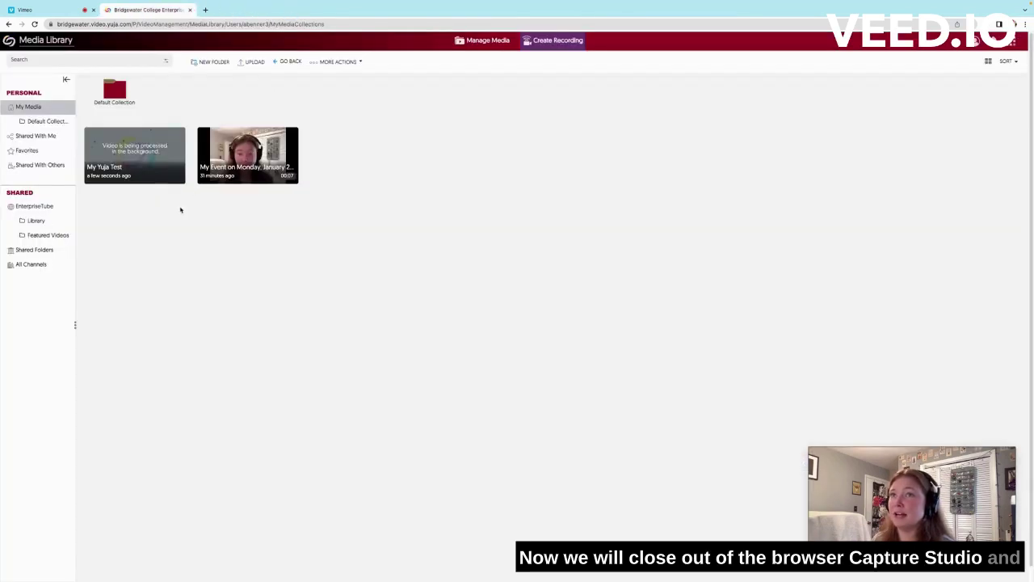
pyautogui.moveTo(110, 162)
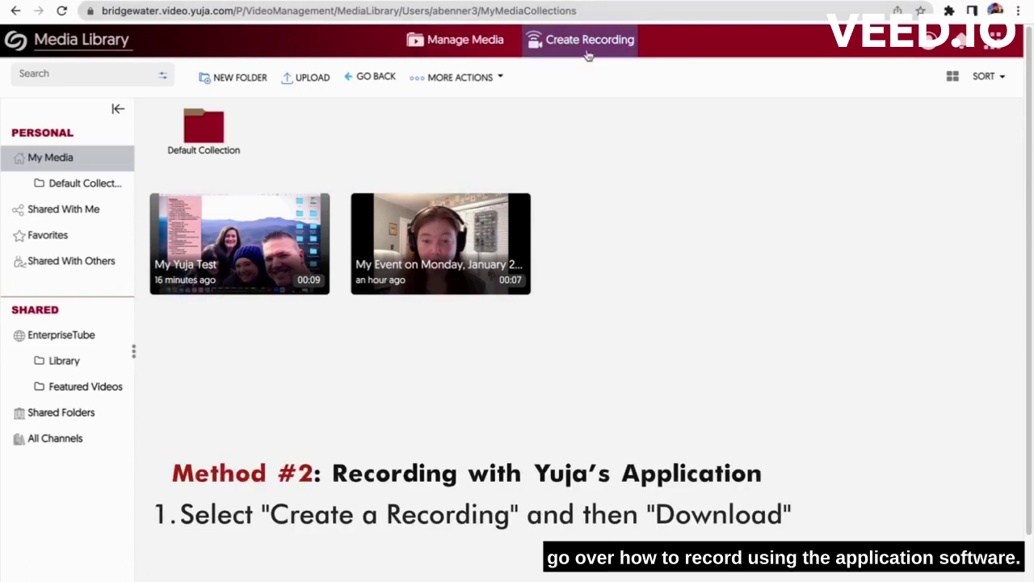
# Step: Create another recording using "Record from your Windows PC or Mac" and launch YuJa Software Capture
pyautogui.click(588, 39)
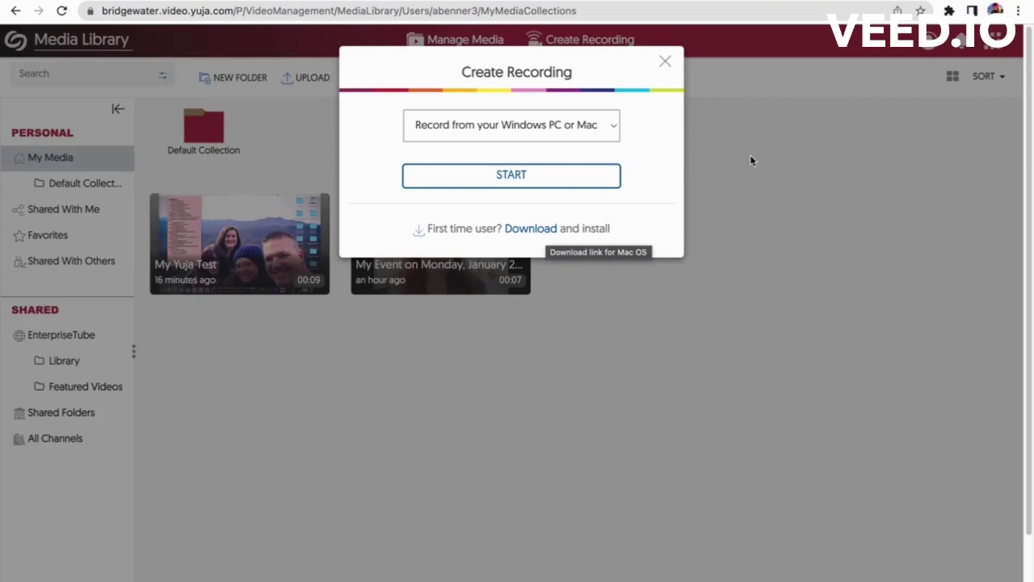
pyautogui.click(572, 127)
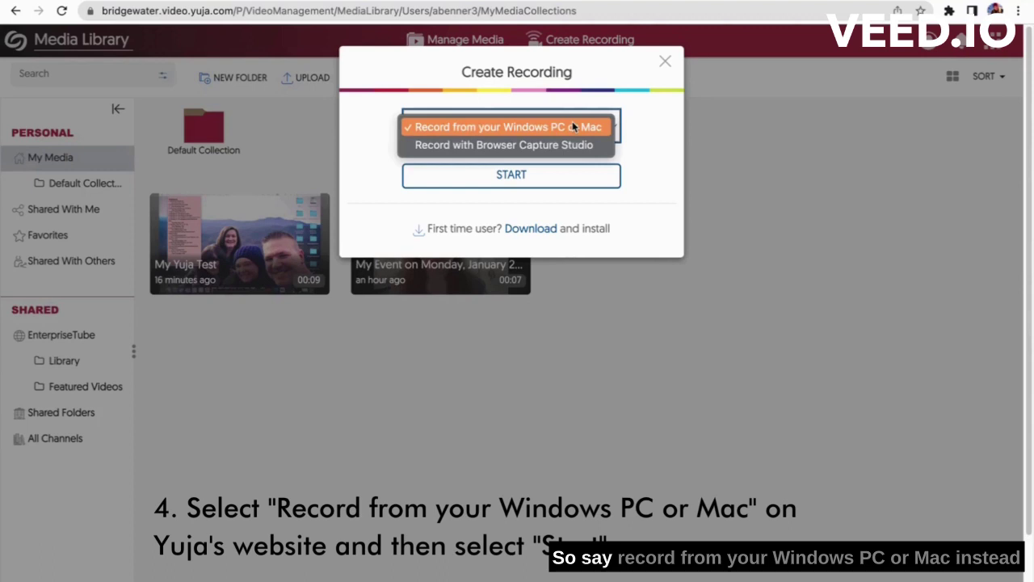
pyautogui.click(572, 125)
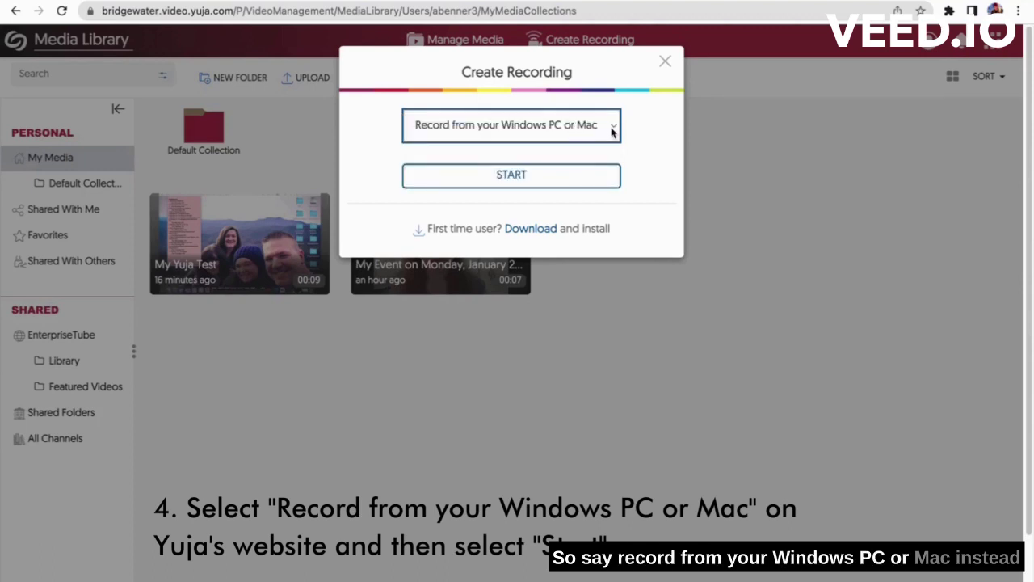
pyautogui.click(592, 180)
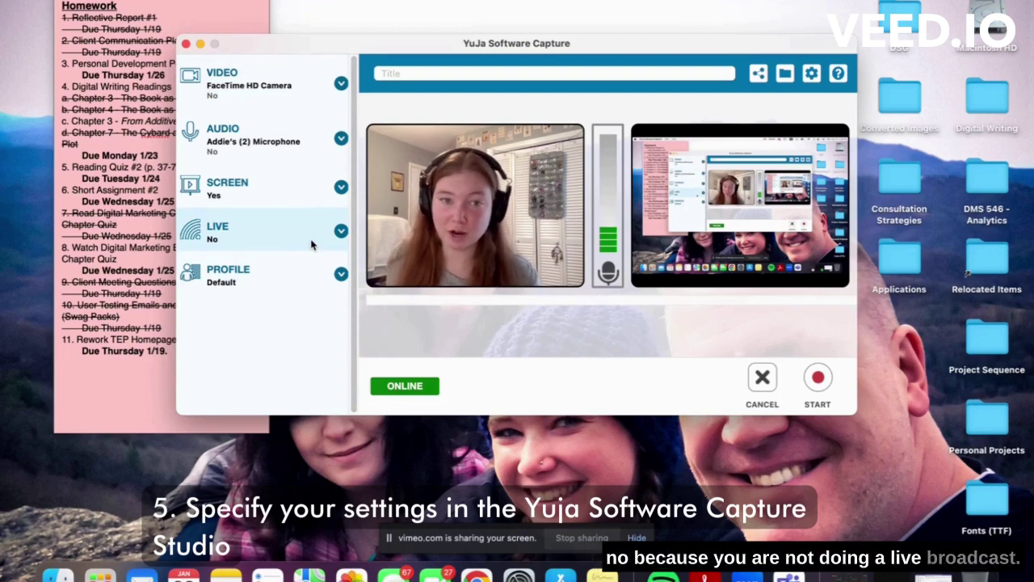
# Step: Choose FaceTime HD Camera as video source #1 and MacBook Pro Microphone as mic source #1
pyautogui.click(311, 87)
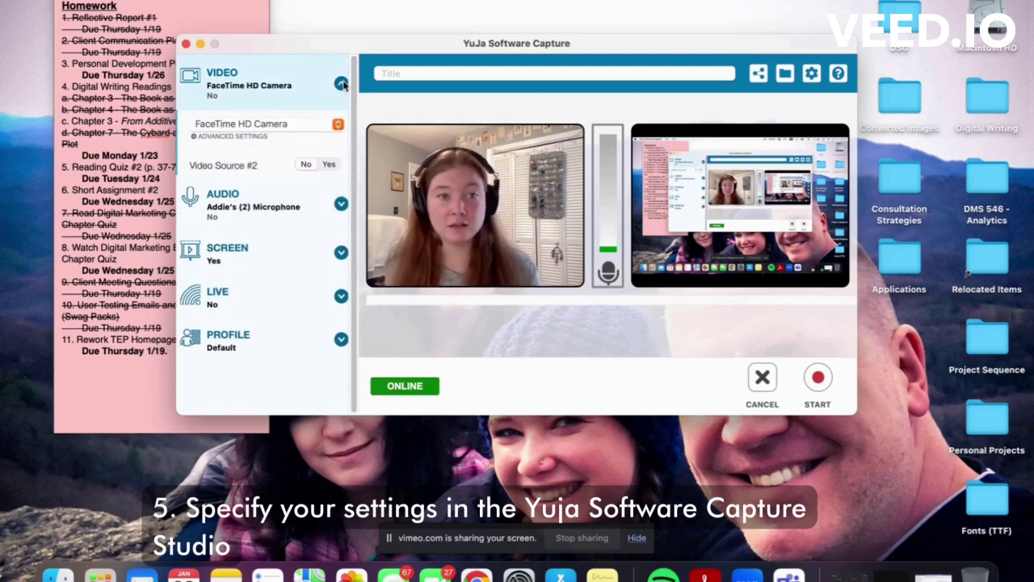
pyautogui.click(301, 147)
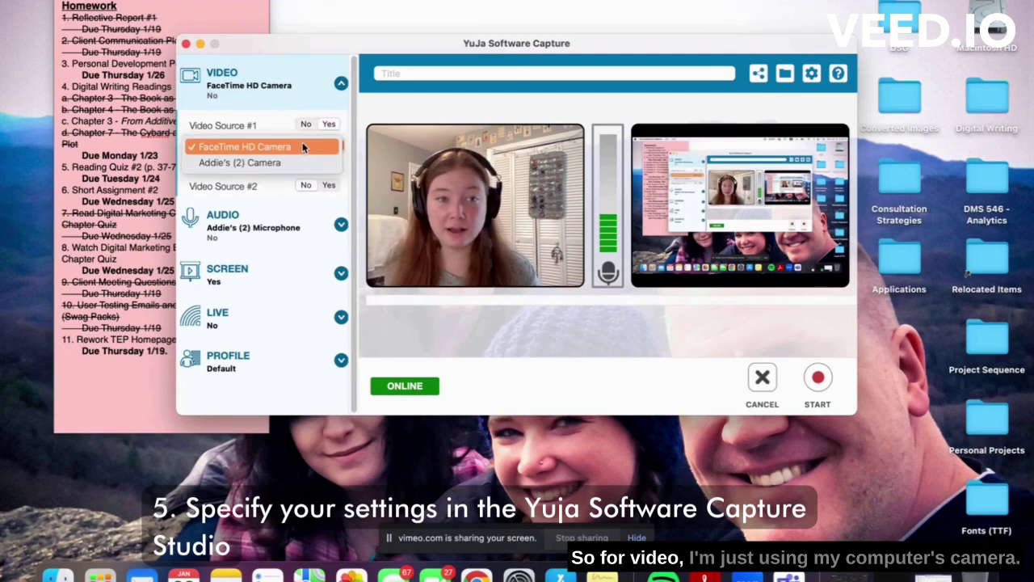
pyautogui.click(303, 144)
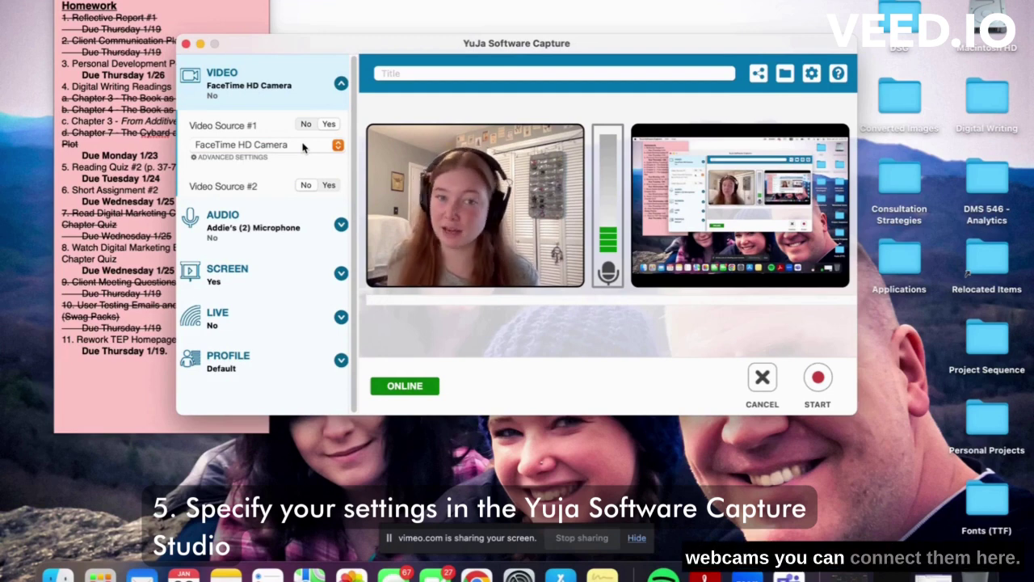
pyautogui.click(322, 225)
pyautogui.click(334, 202)
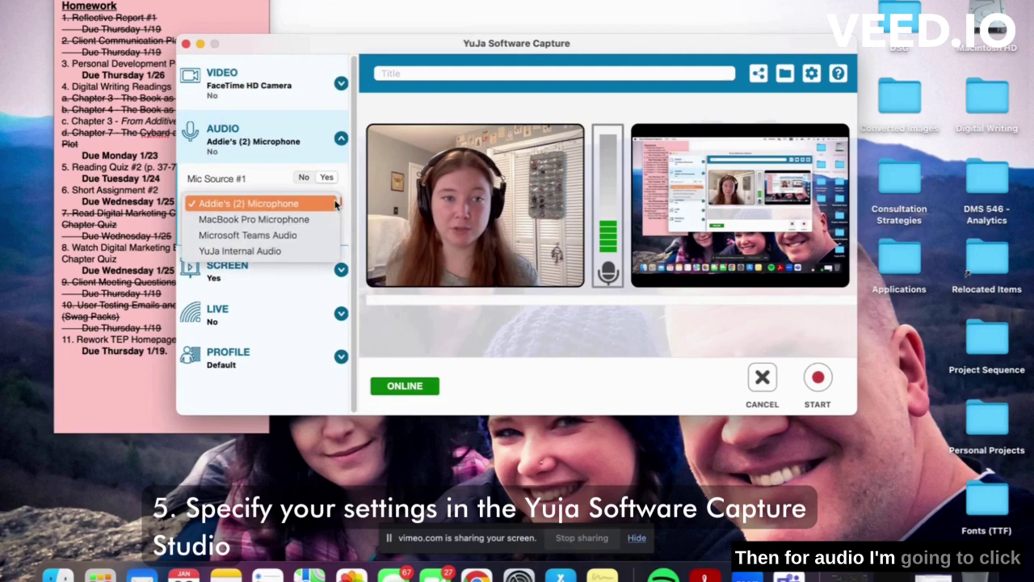
pyautogui.click(329, 221)
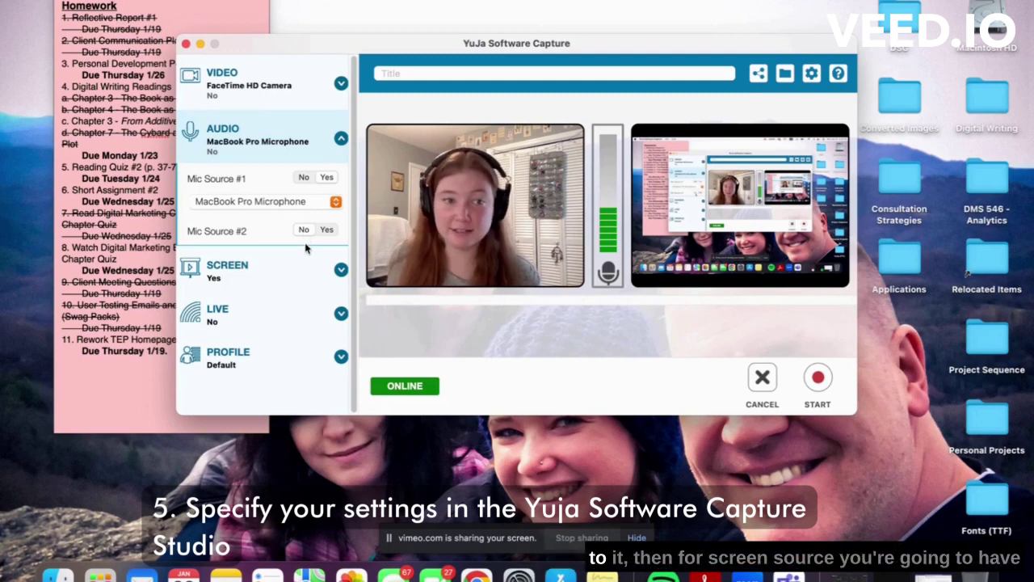
# Step: In the screen source's advanced settings, choose Single(Primary) Display as the display to capture and save
pyautogui.click(311, 271)
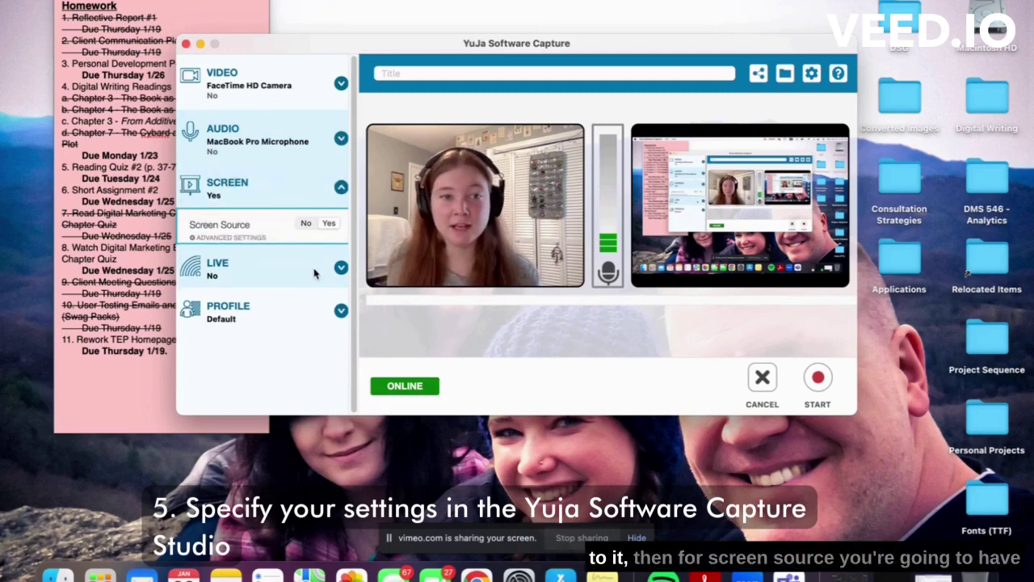
pyautogui.click(253, 237)
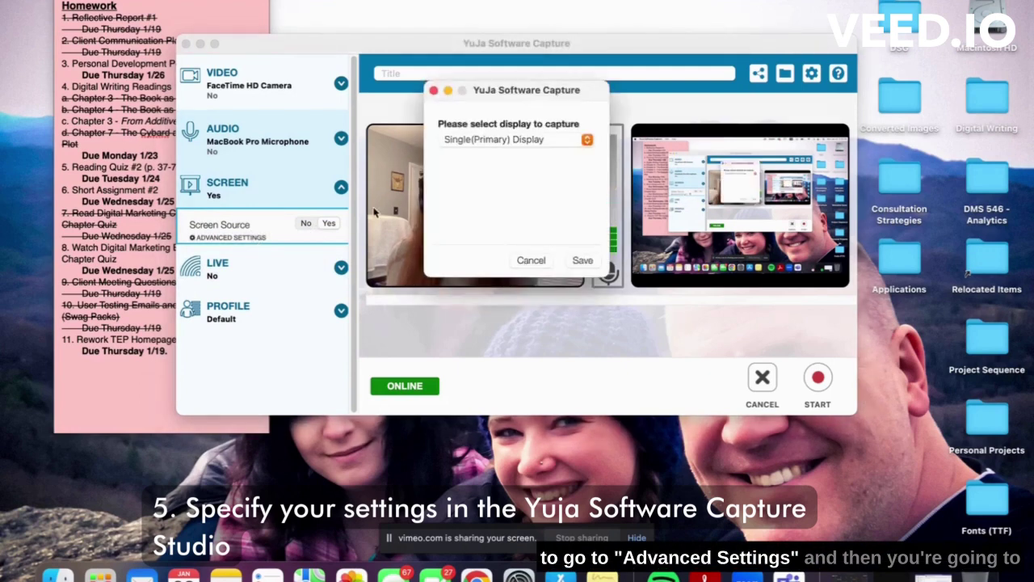
pyautogui.click(561, 142)
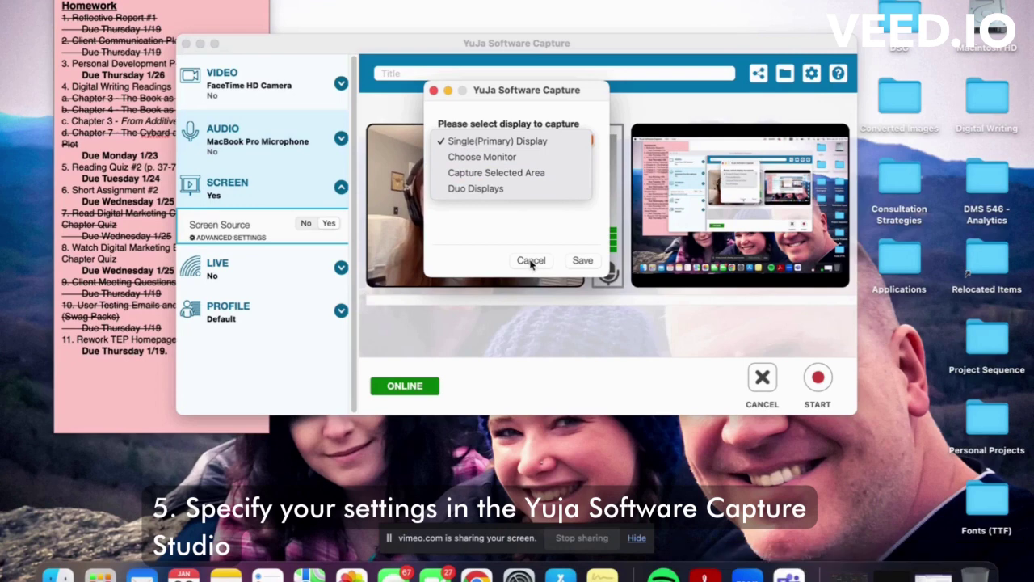
pyautogui.click(531, 262)
pyautogui.click(556, 141)
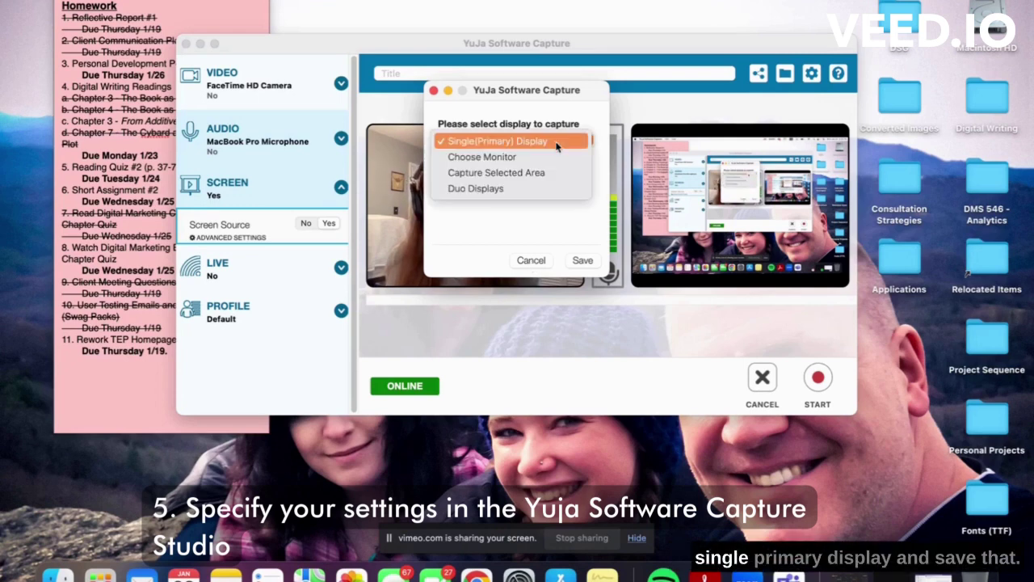
pyautogui.click(556, 144)
pyautogui.click(583, 259)
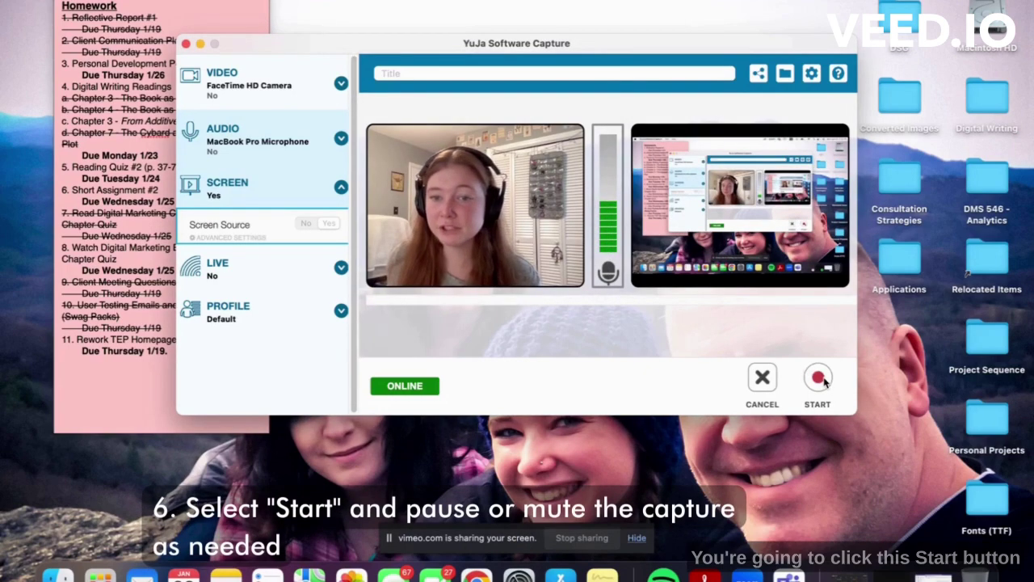
# Step: Start the software capture recording, then finish it to end the session
pyautogui.click(818, 378)
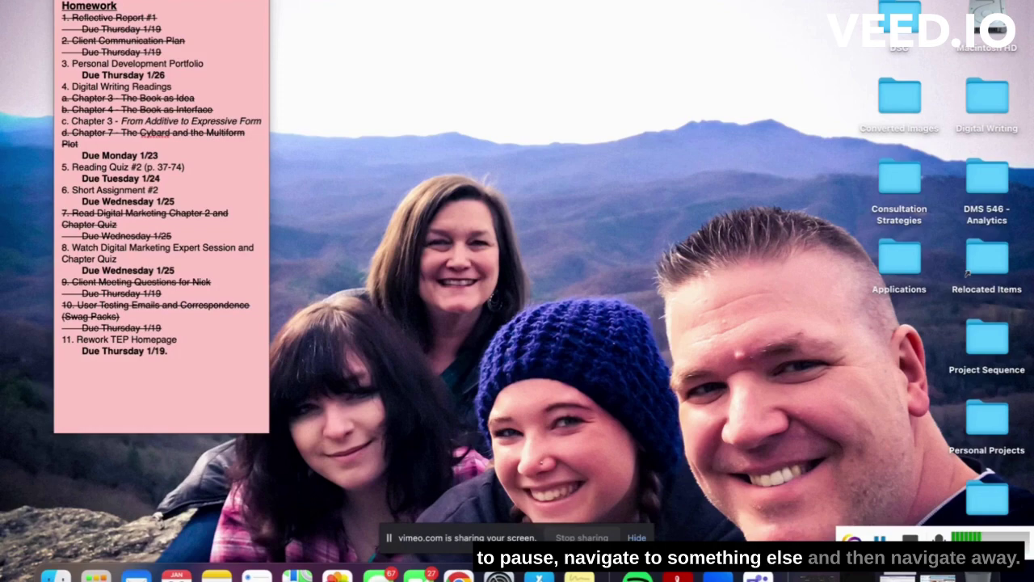
pyautogui.click(911, 544)
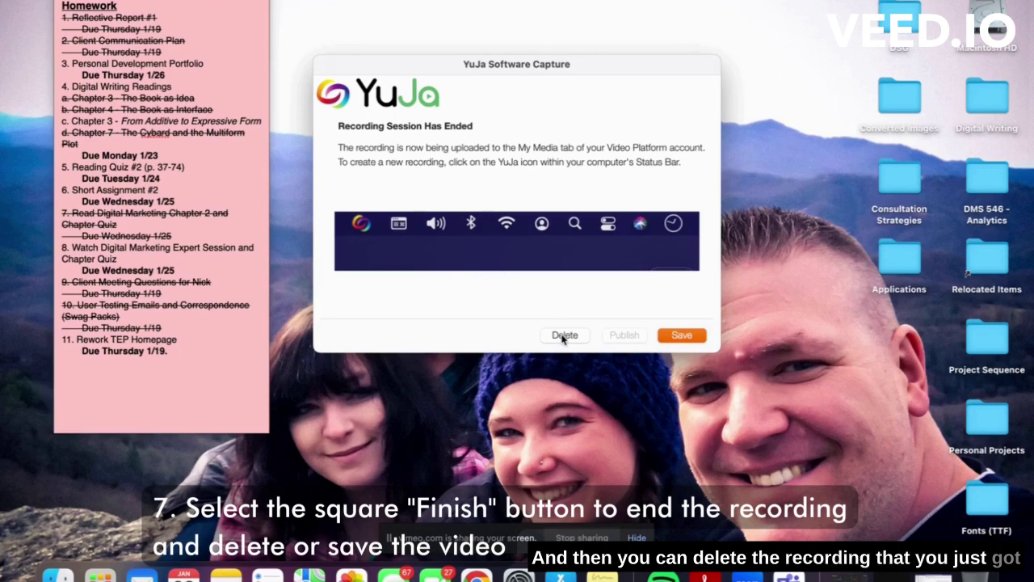
# Step: Save the finished software capture recording and reload the My Media page in the browser to check for new recordings
pyautogui.click(687, 336)
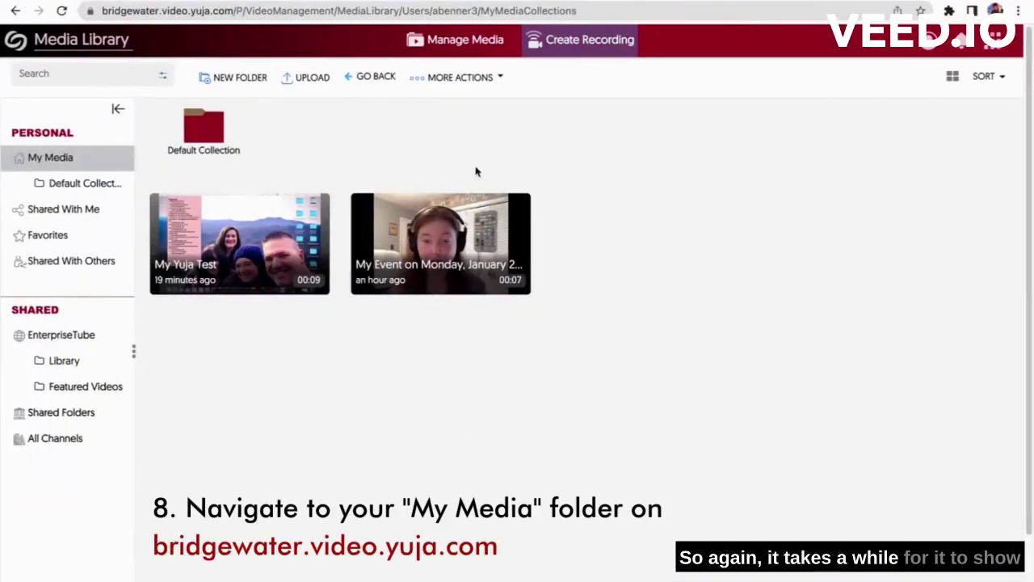
pyautogui.click(61, 10)
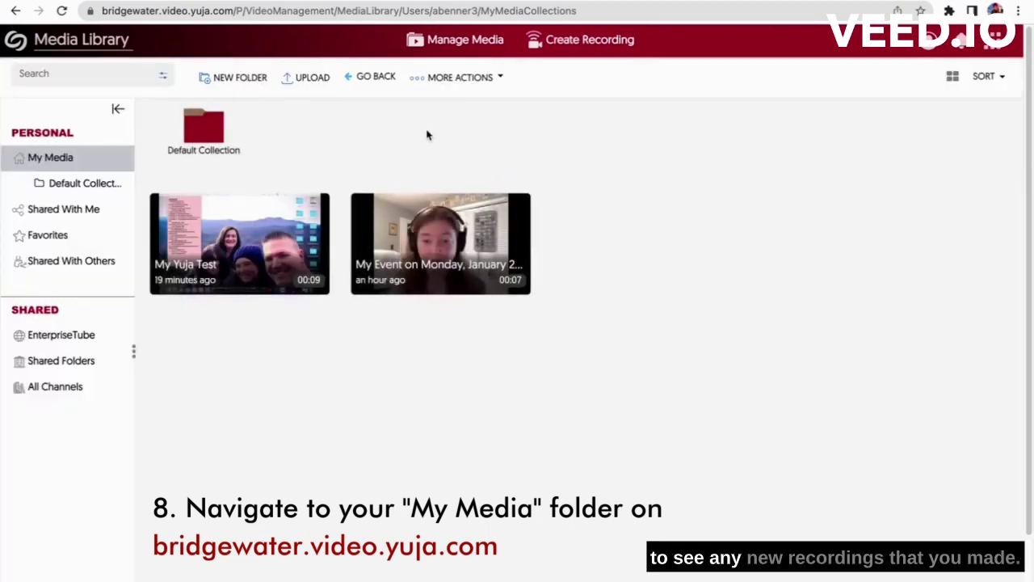
# Step: Open the My Yuja Test video from My Media in the Video Editor and view the Waveform track's options
pyautogui.moveTo(260, 237)
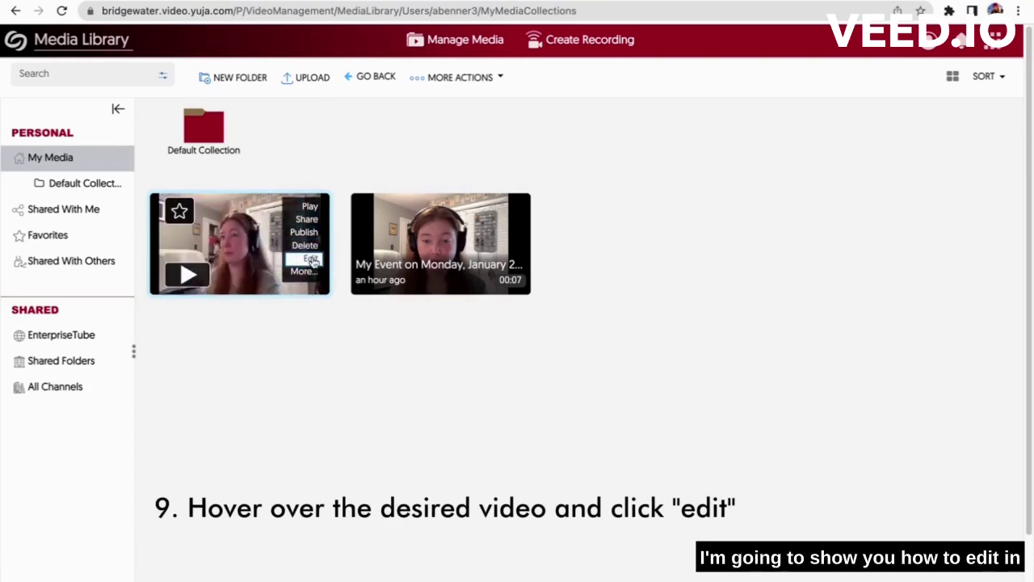
pyautogui.click(313, 261)
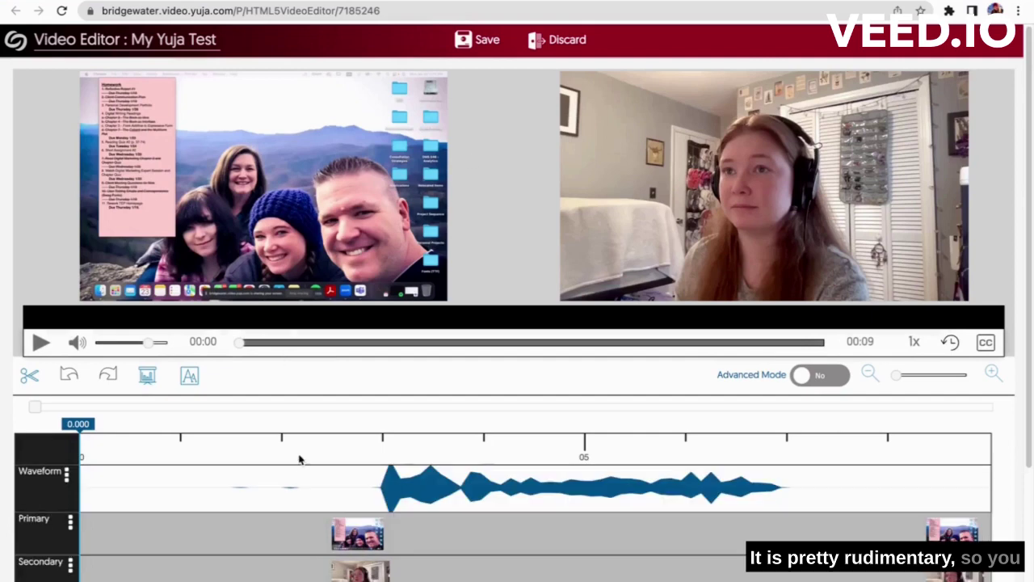
pyautogui.scroll(-3, 299, 456)
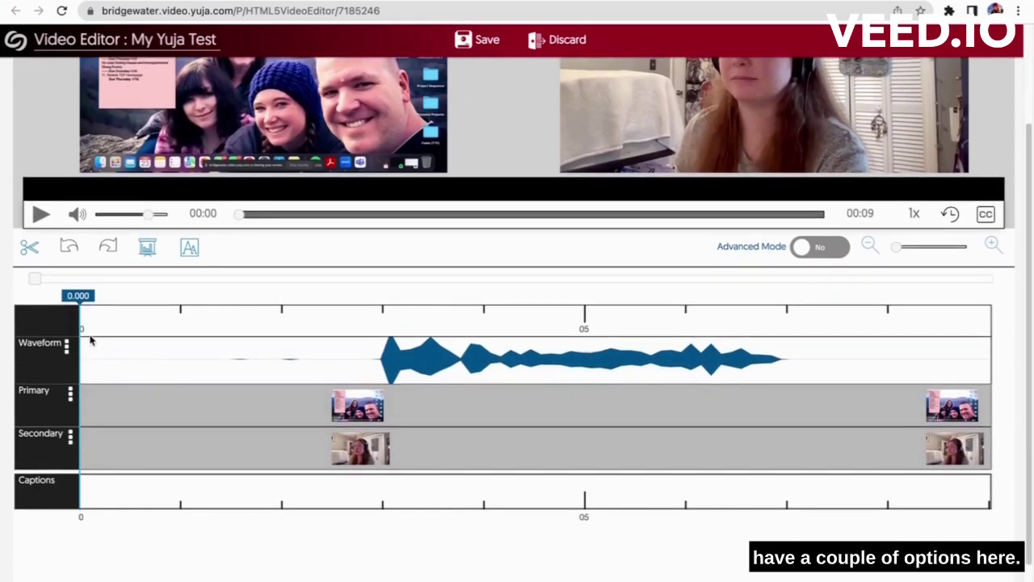
pyautogui.click(67, 345)
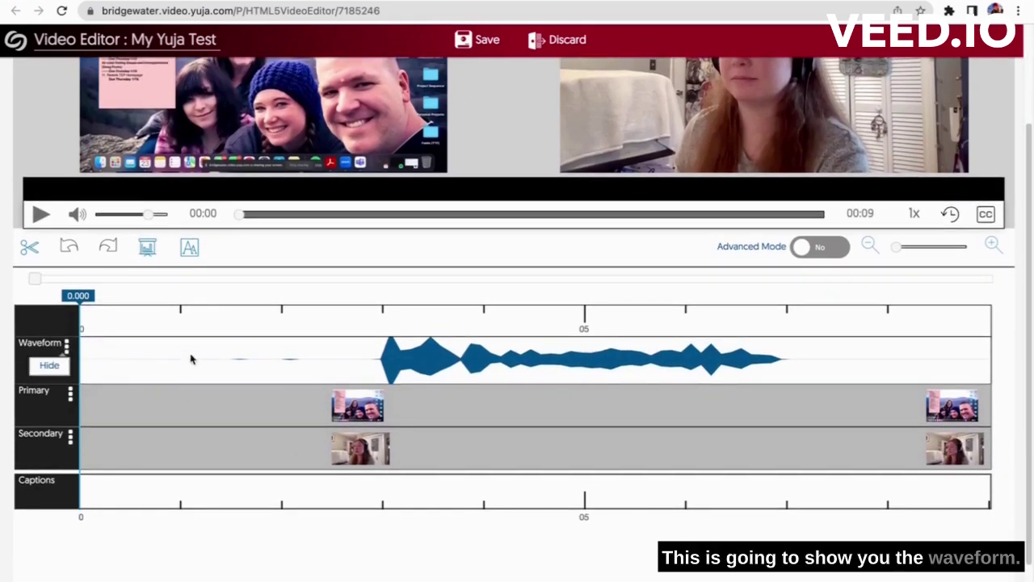
pyautogui.click(400, 347)
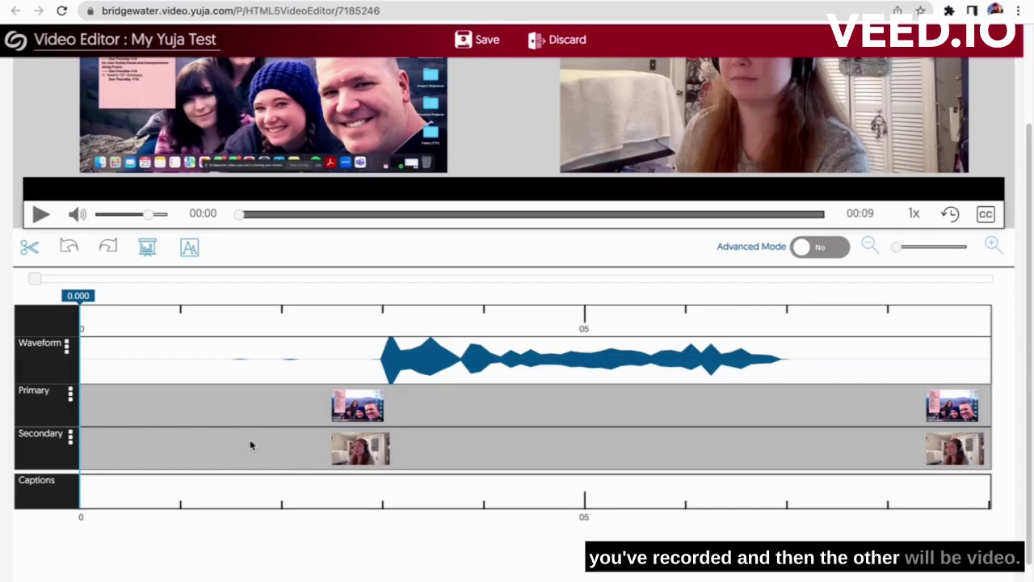
# Step: View the Slide Override upload options for the video and close them without selecting a file
pyautogui.scroll(5, 249, 443)
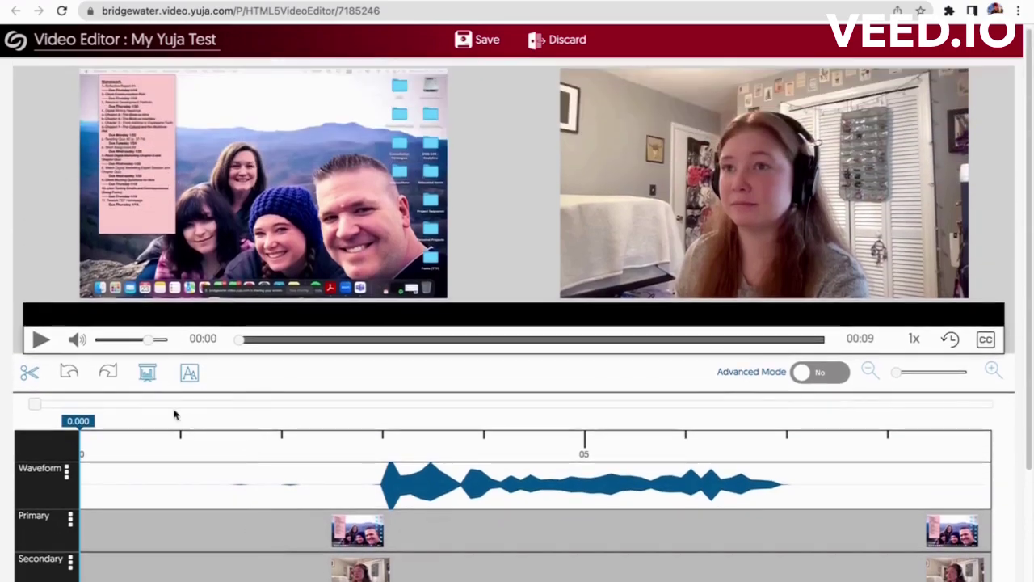
pyautogui.click(152, 377)
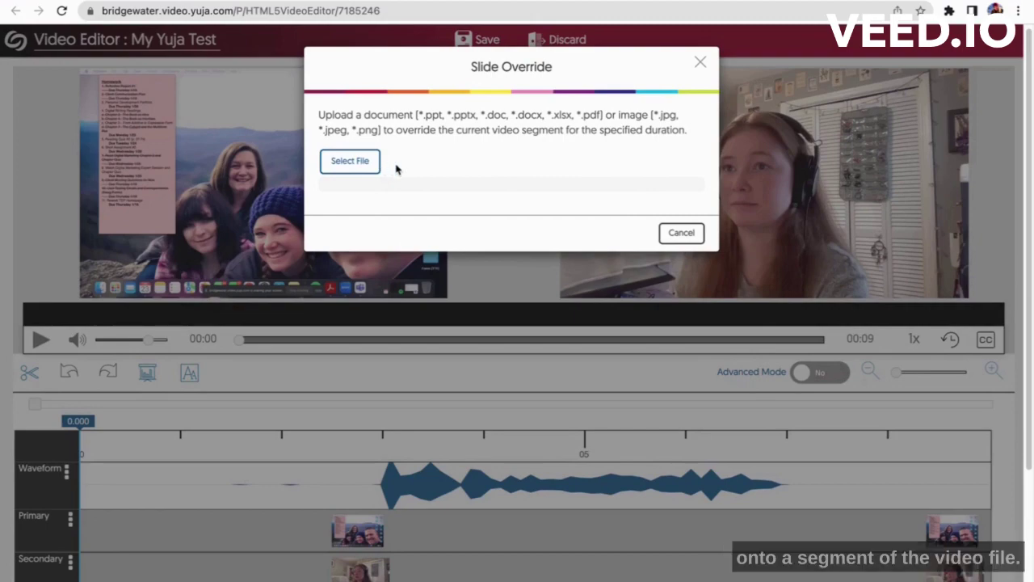
pyautogui.click(681, 233)
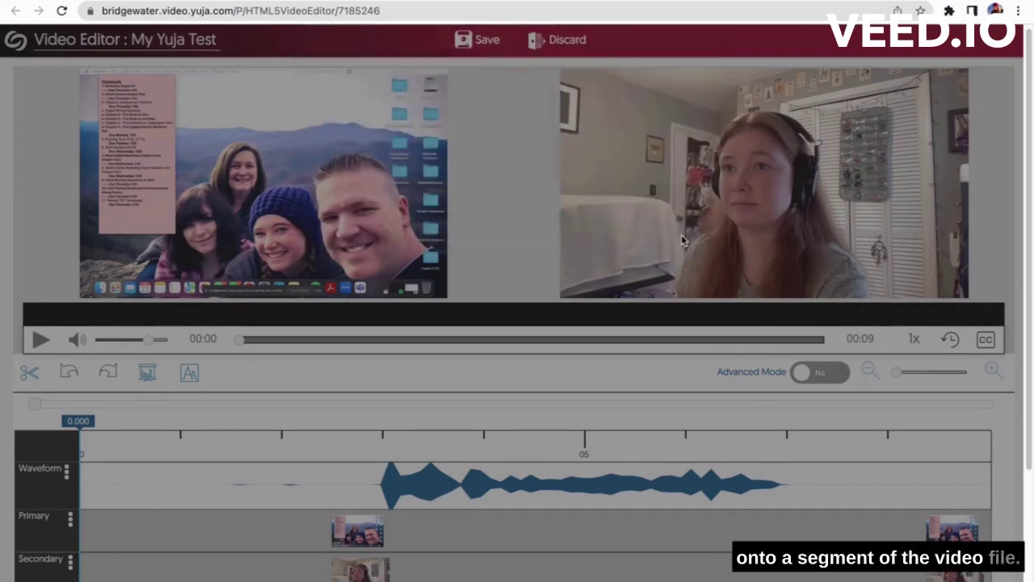
# Step: Show the Captions panel beside the video previews to view its captioning options
pyautogui.scroll(-3, 535, 336)
pyautogui.scroll(1, 861, 330)
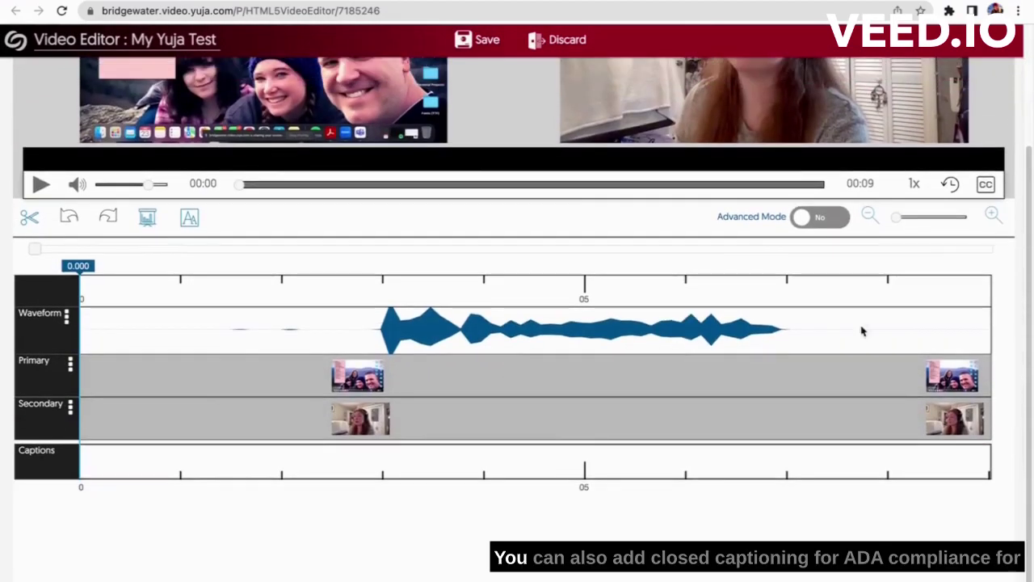
pyautogui.click(987, 185)
pyautogui.scroll(5, 808, 315)
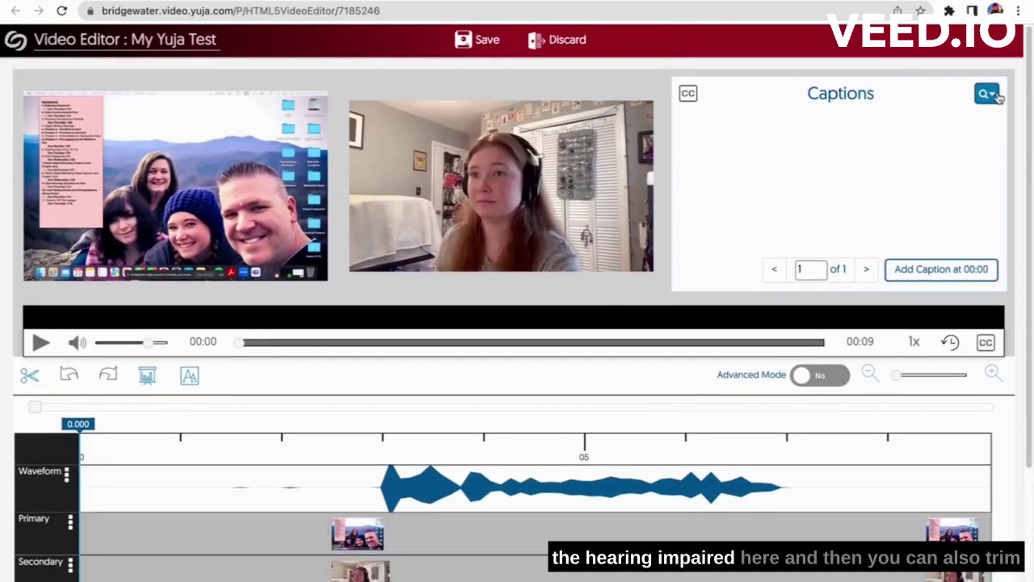
# Step: View the text overlay settings for stream, text, font size and duration, and cancel without adding an overlay
pyautogui.scroll(-1, 455, 247)
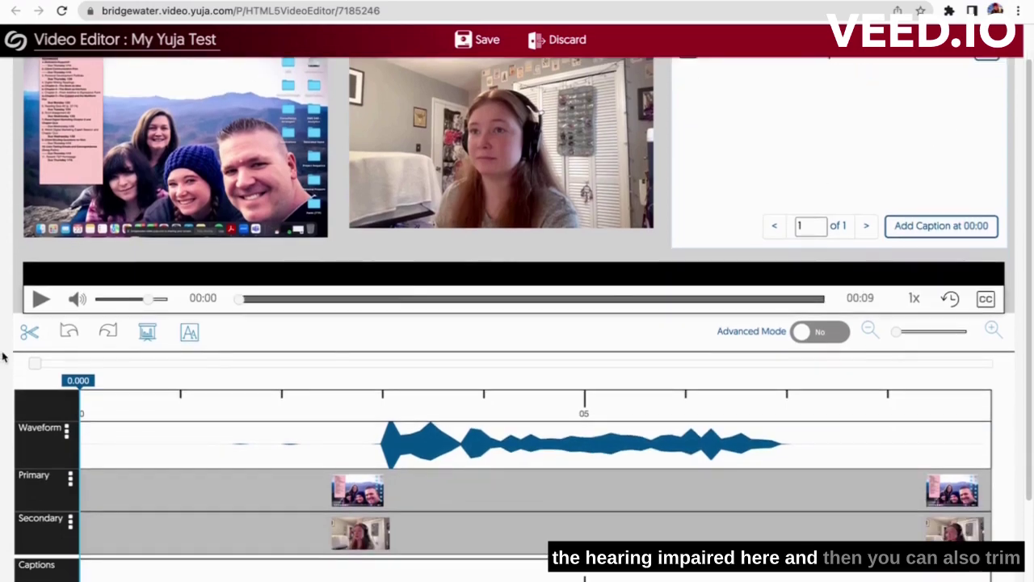
pyautogui.click(190, 331)
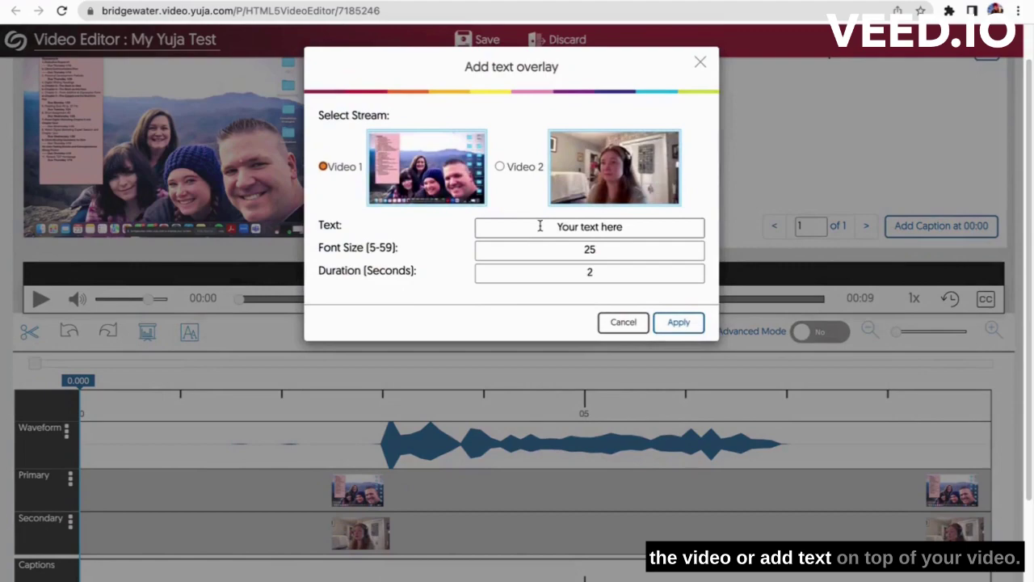
pyautogui.click(623, 322)
pyautogui.scroll(2, 582, 275)
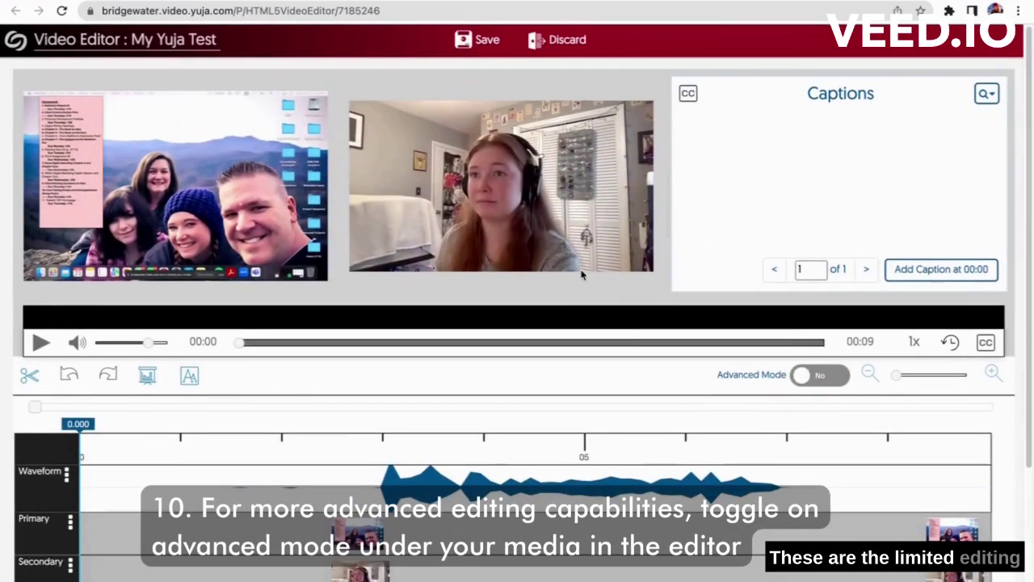
# Step: Look over the editor's timeline and discard the editing session to return to the Media Library
pyautogui.scroll(-5, 598, 280)
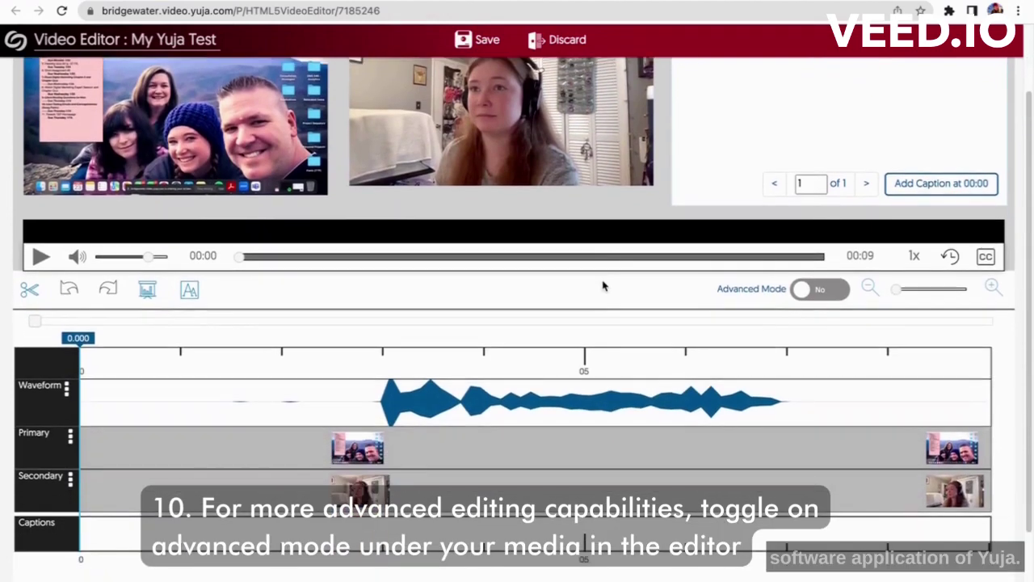
pyautogui.scroll(5, 603, 287)
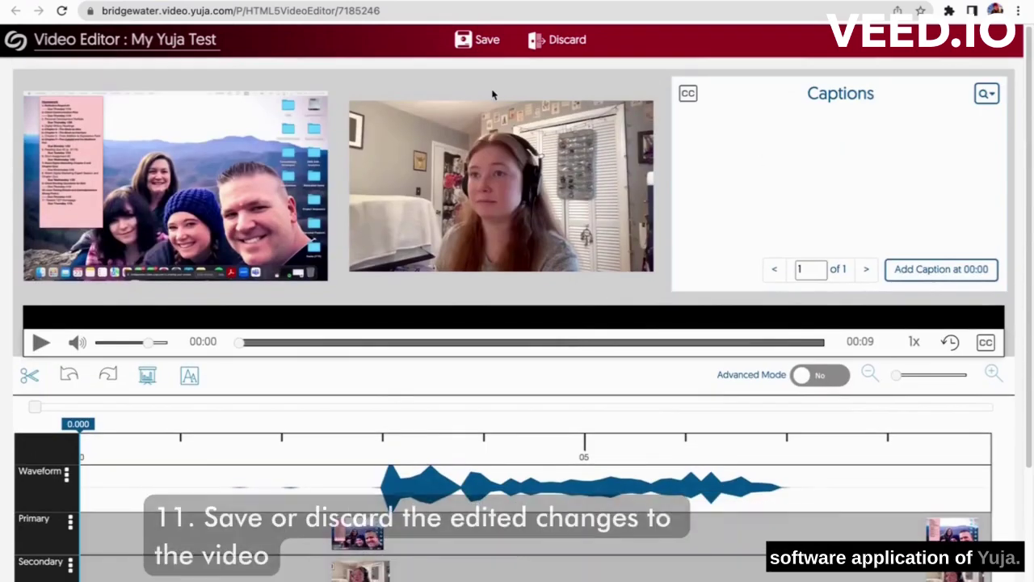
pyautogui.click(573, 41)
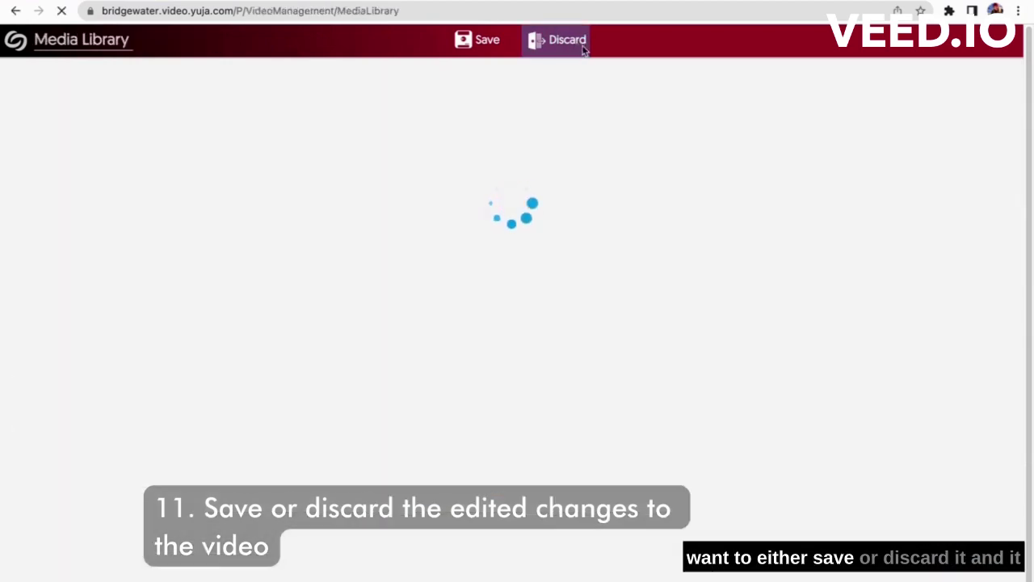